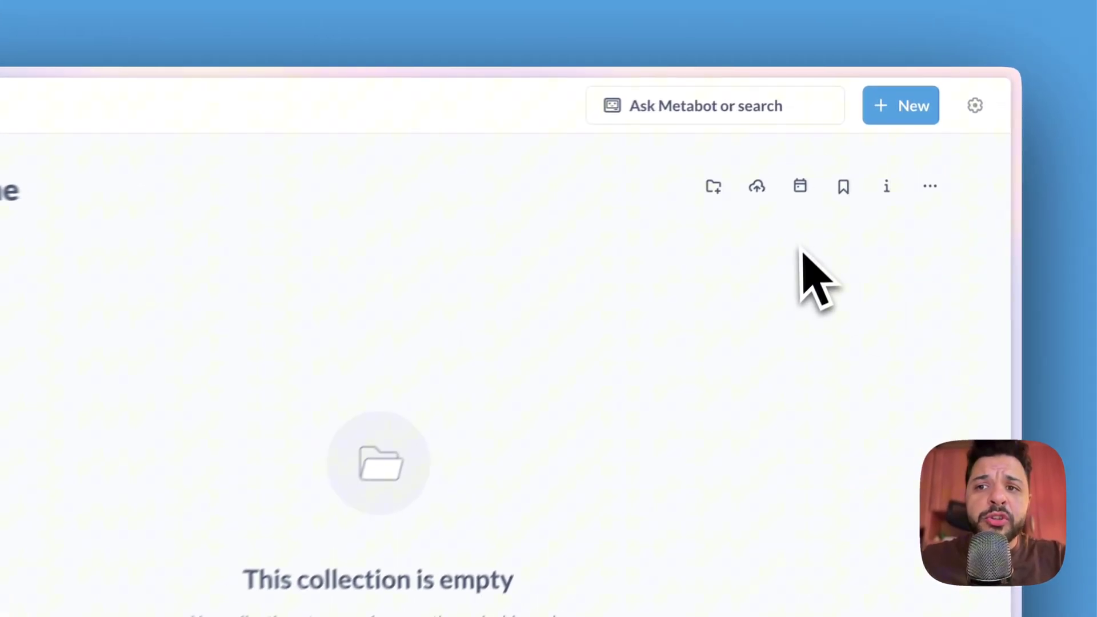
Step: Start a CSV upload from the collection header and follow Go to setup to the upload settings
left_click(743, 201)
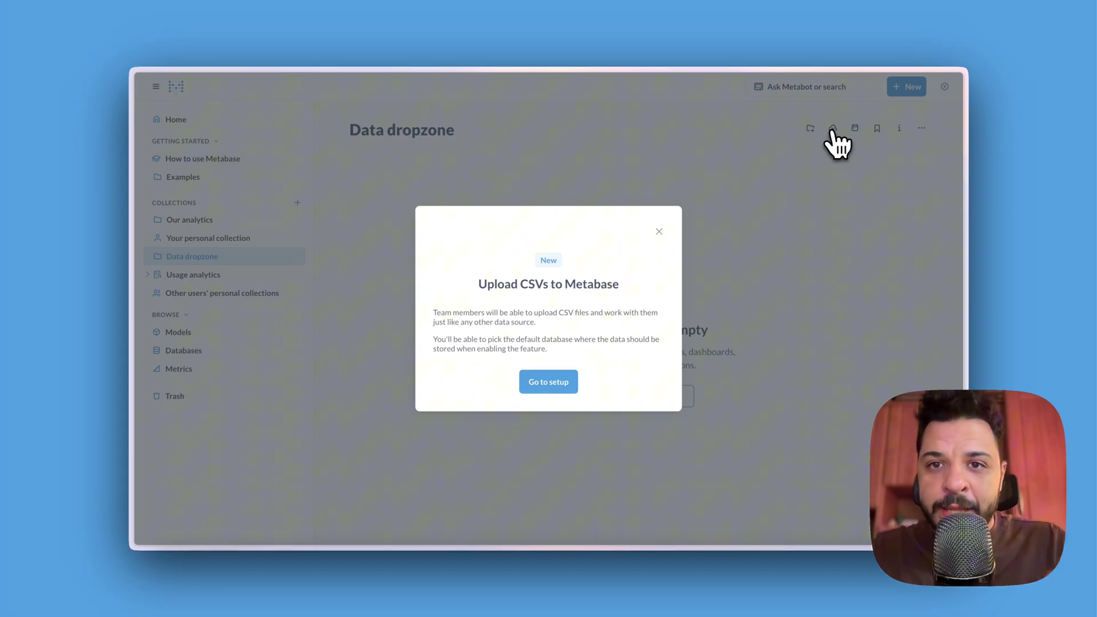
left_click(557, 385)
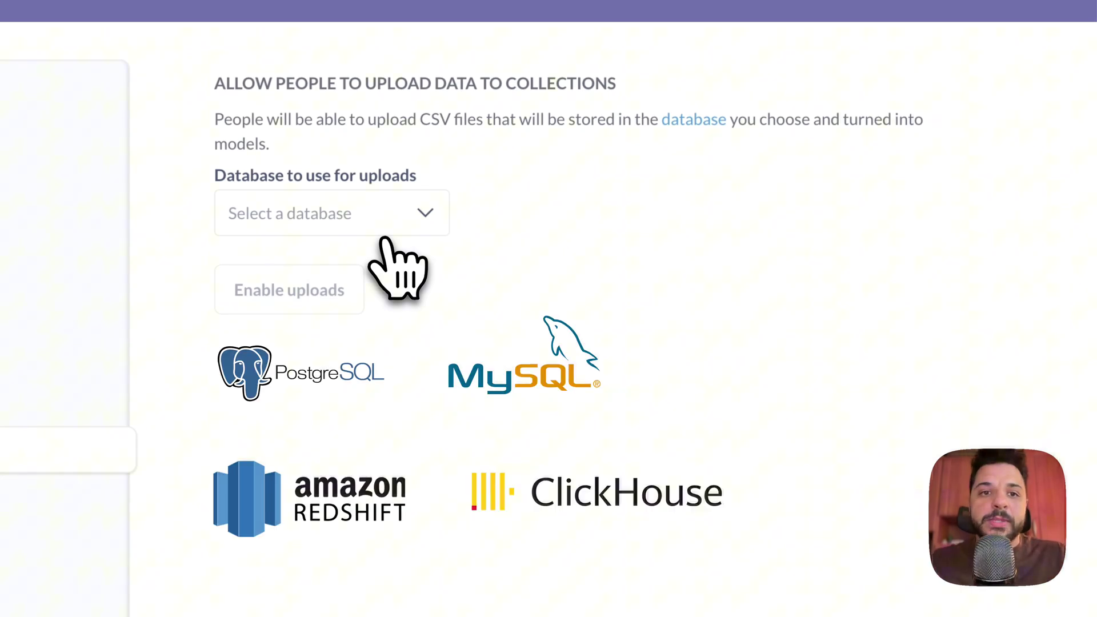
Step: Choose PostgreSQL with the public schema as the upload database, enable uploads, and exit admin
left_click(391, 231)
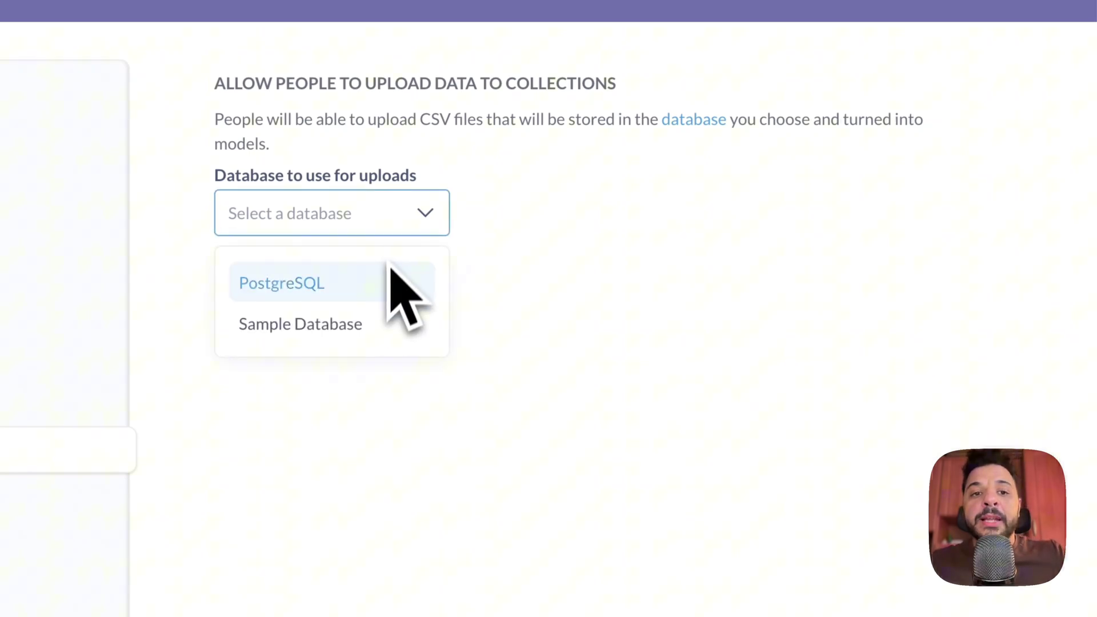
left_click(390, 336)
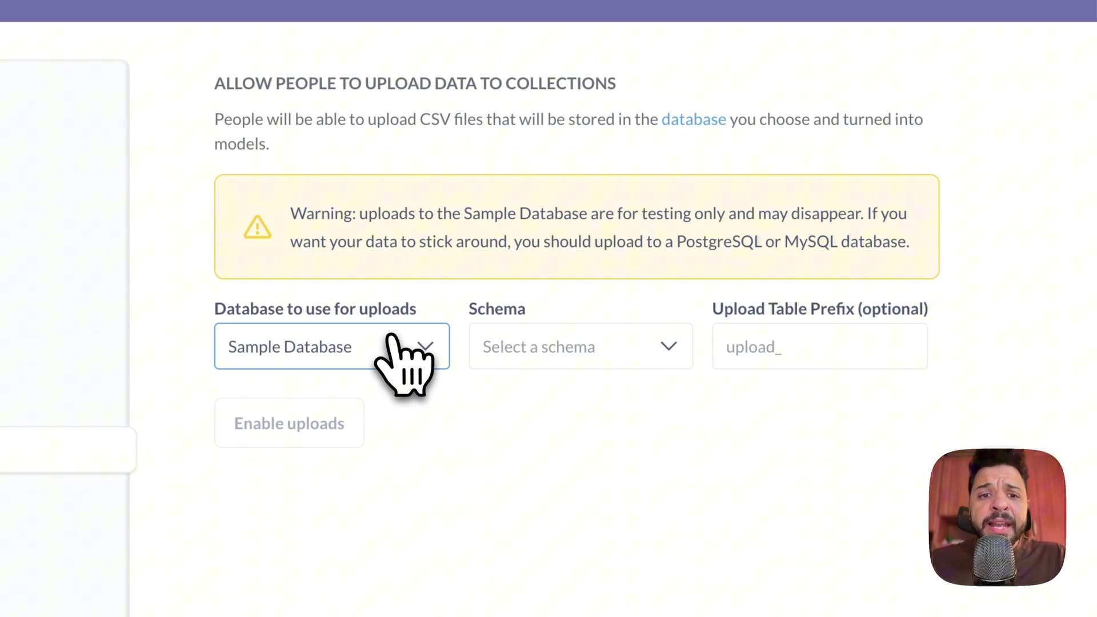
left_click(390, 337)
left_click(354, 418)
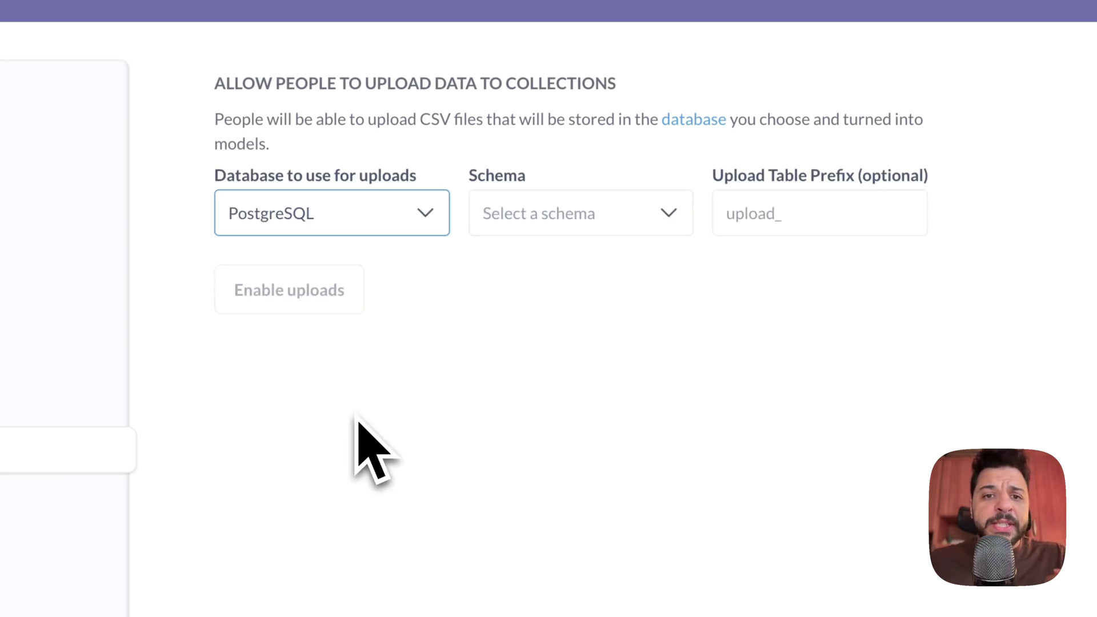
left_click(492, 224)
left_click(502, 282)
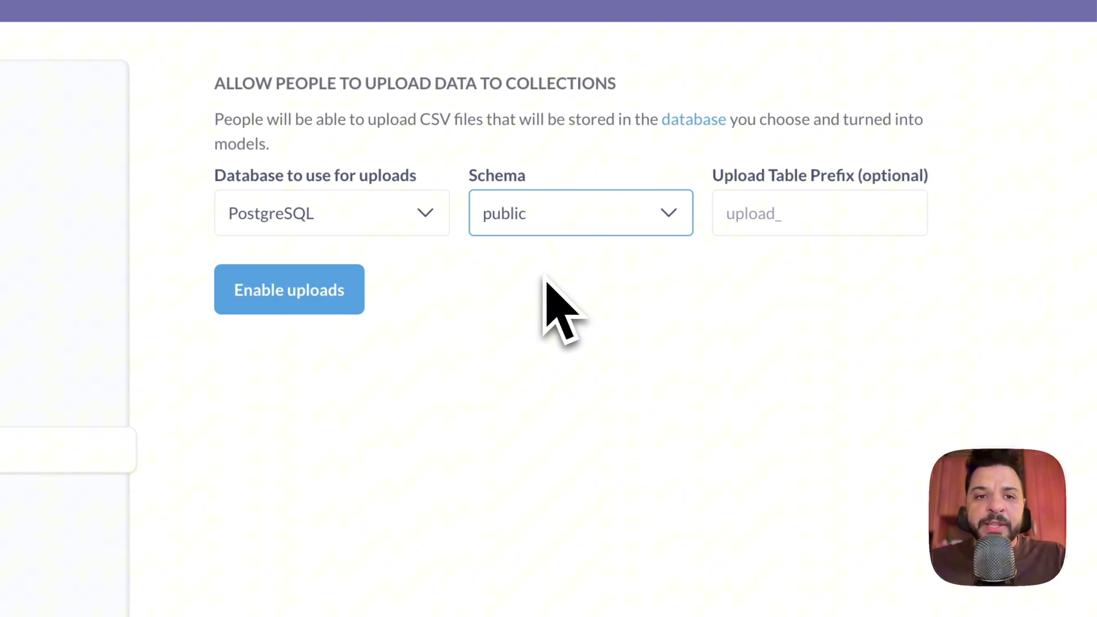
left_click(348, 306)
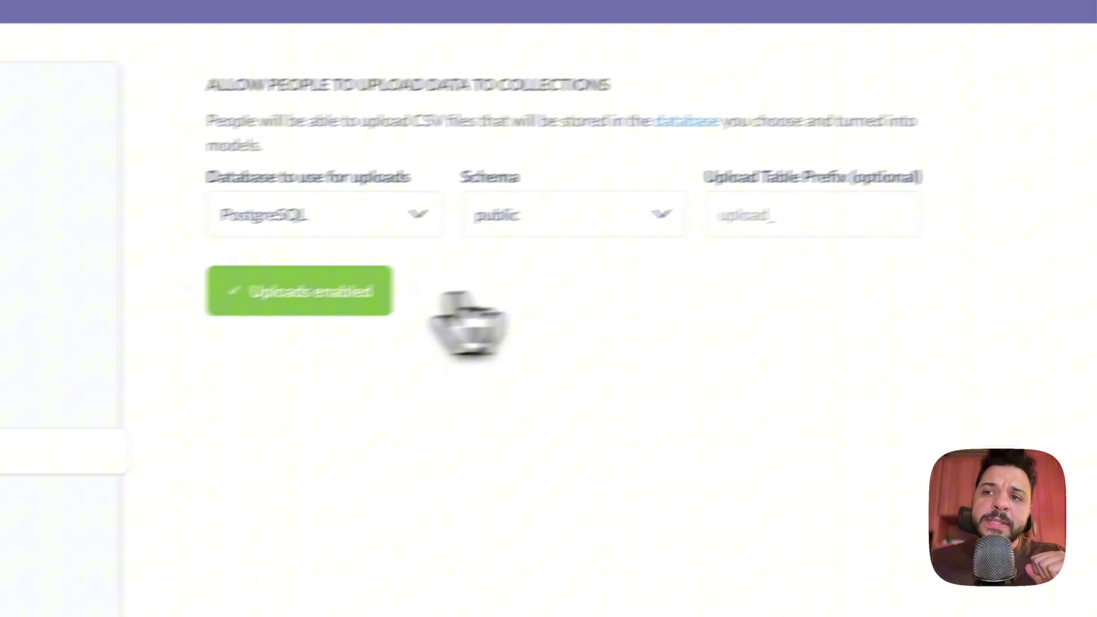
left_click(1024, 93)
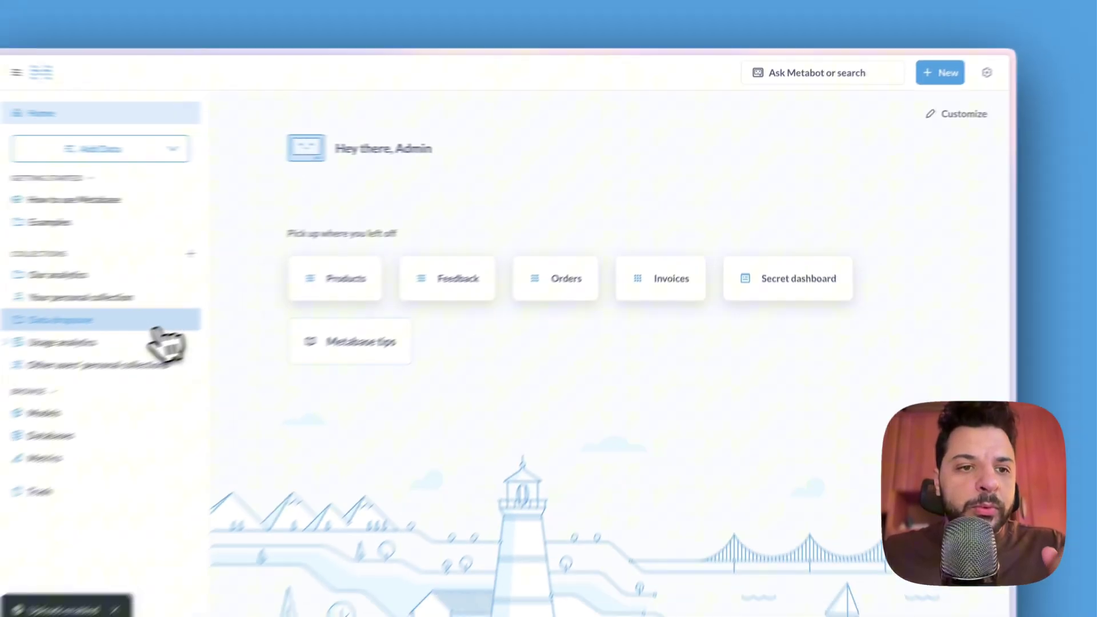
Step: Upload Sample-csv-data.csv into the Data dropzone collection
left_click(157, 323)
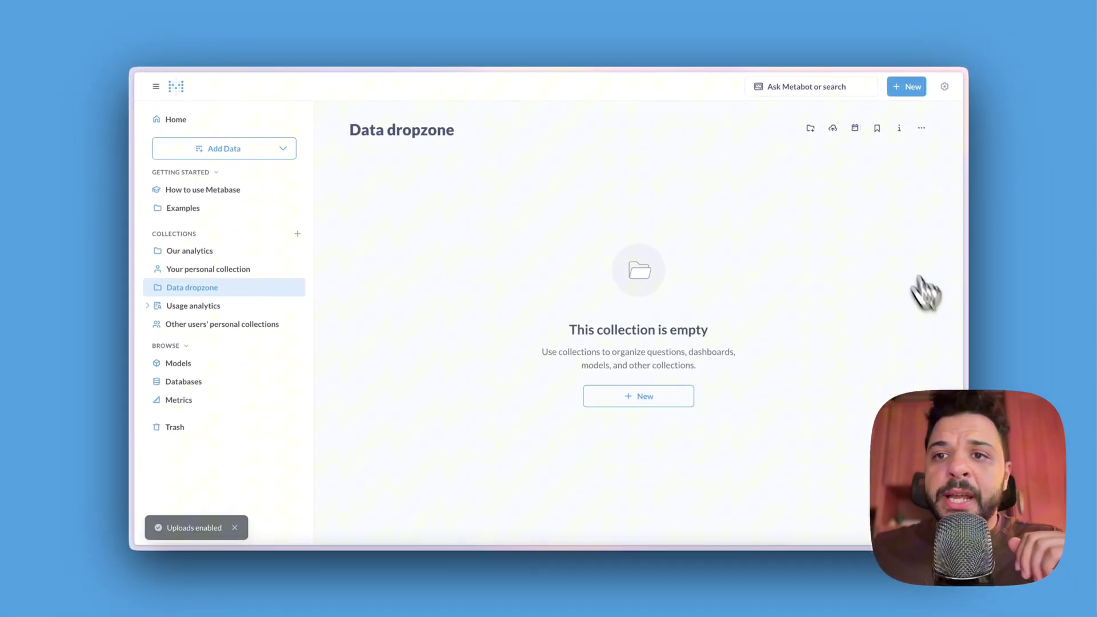
left_click(834, 135)
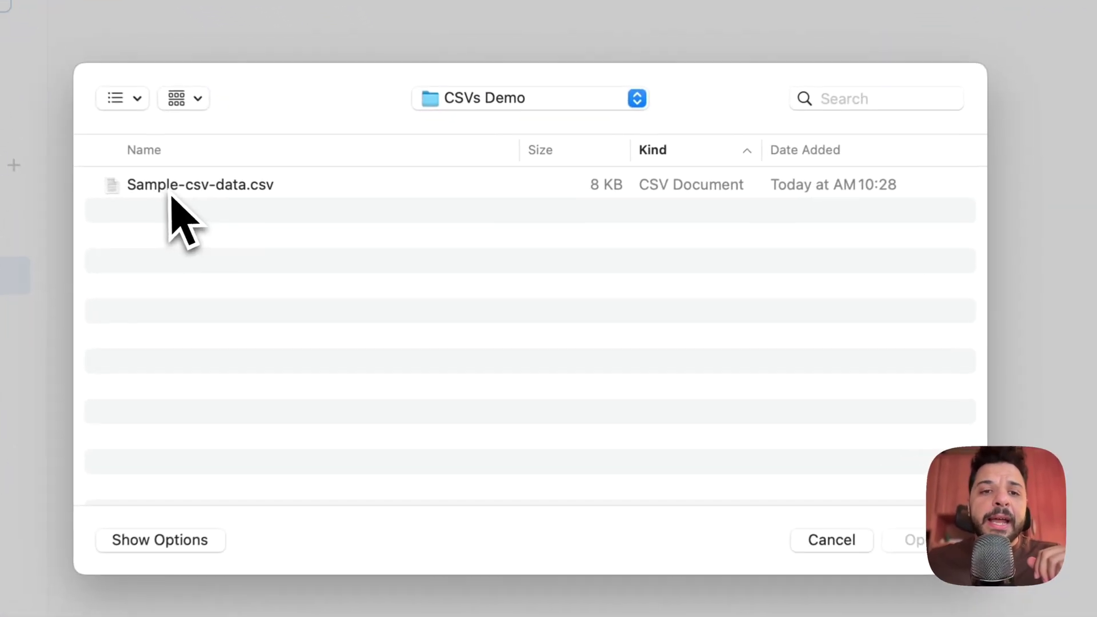
left_click(377, 247)
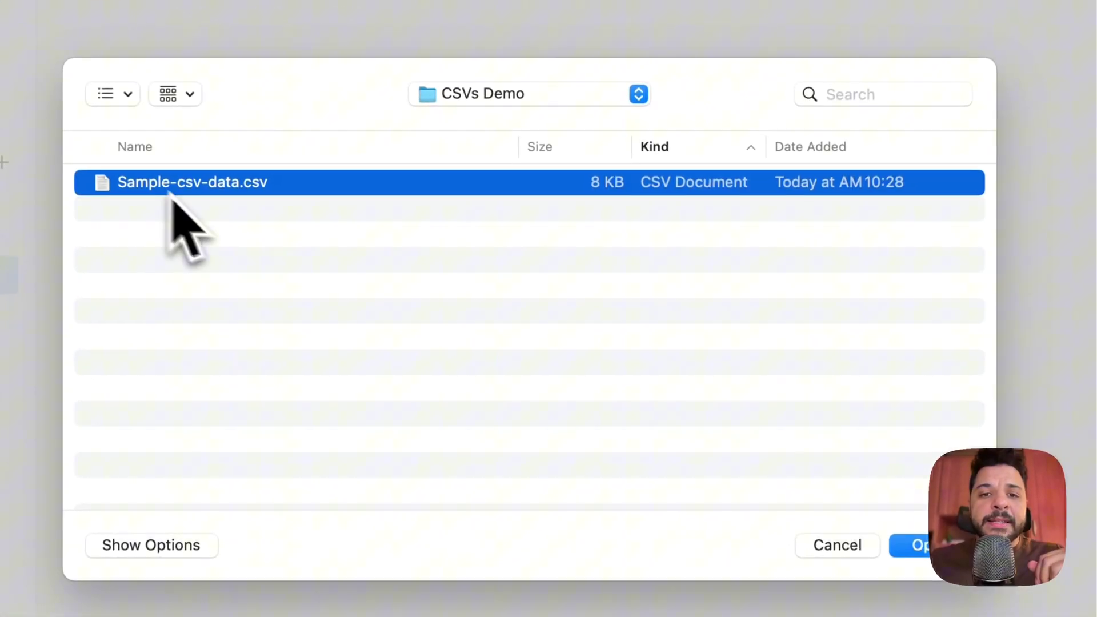
left_click(949, 583)
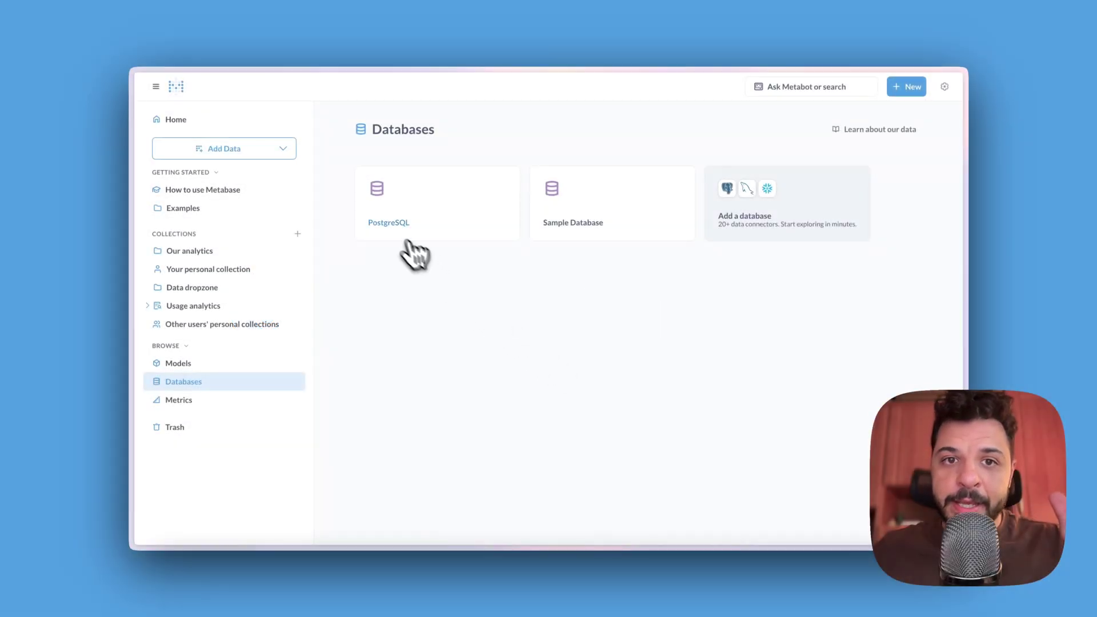
Step: Check the PostgreSQL database's tables, then open the Sample Csv Data model from Data dropzone
left_click(396, 238)
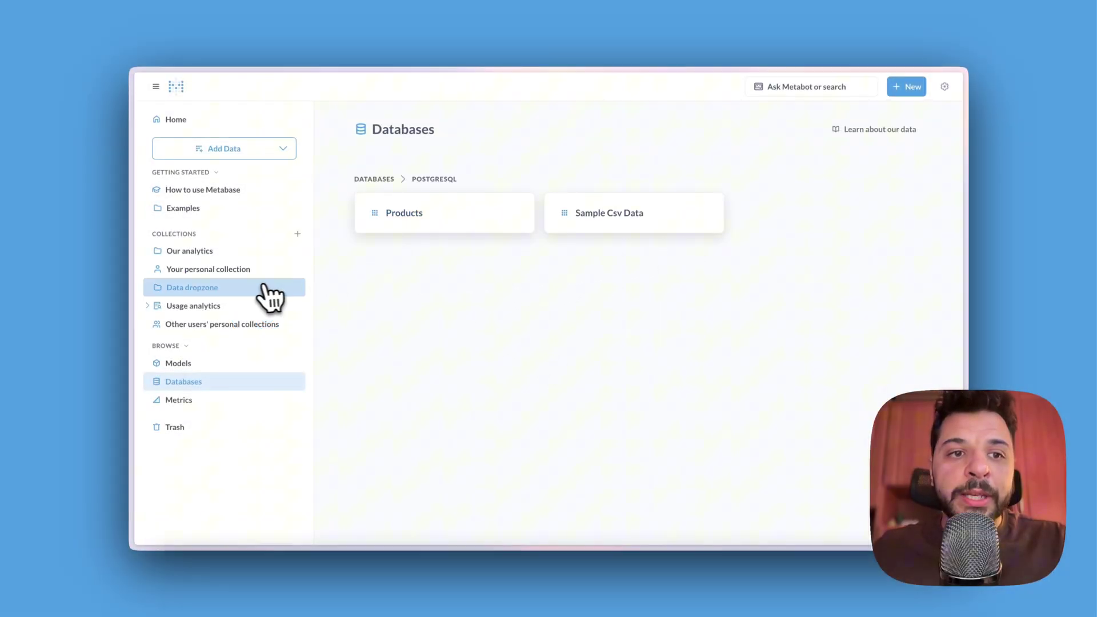
left_click(255, 288)
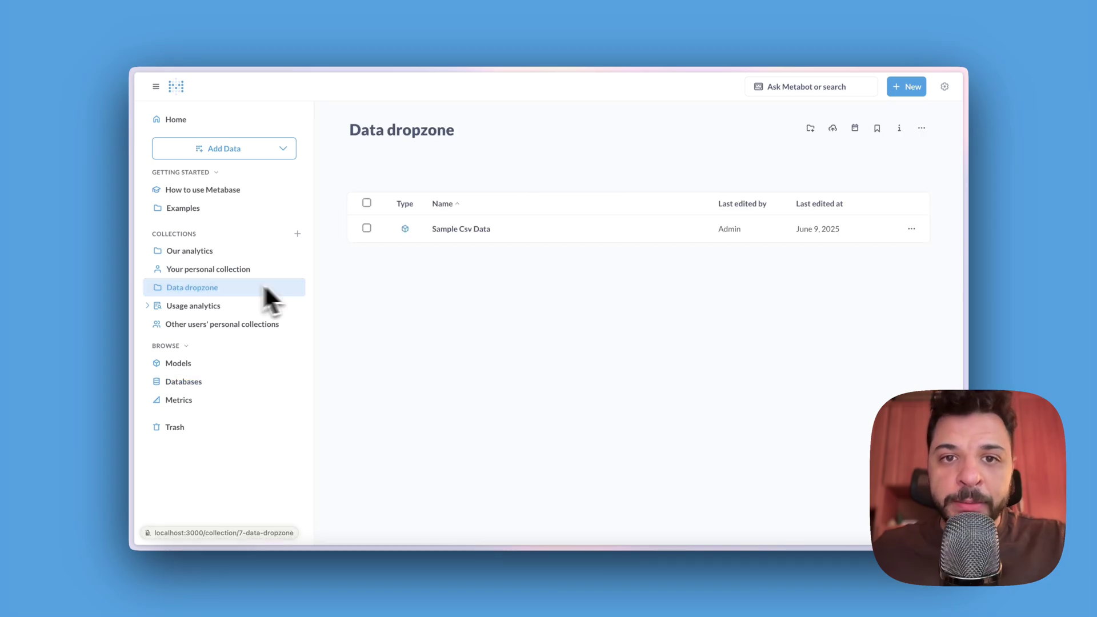
left_click(433, 240)
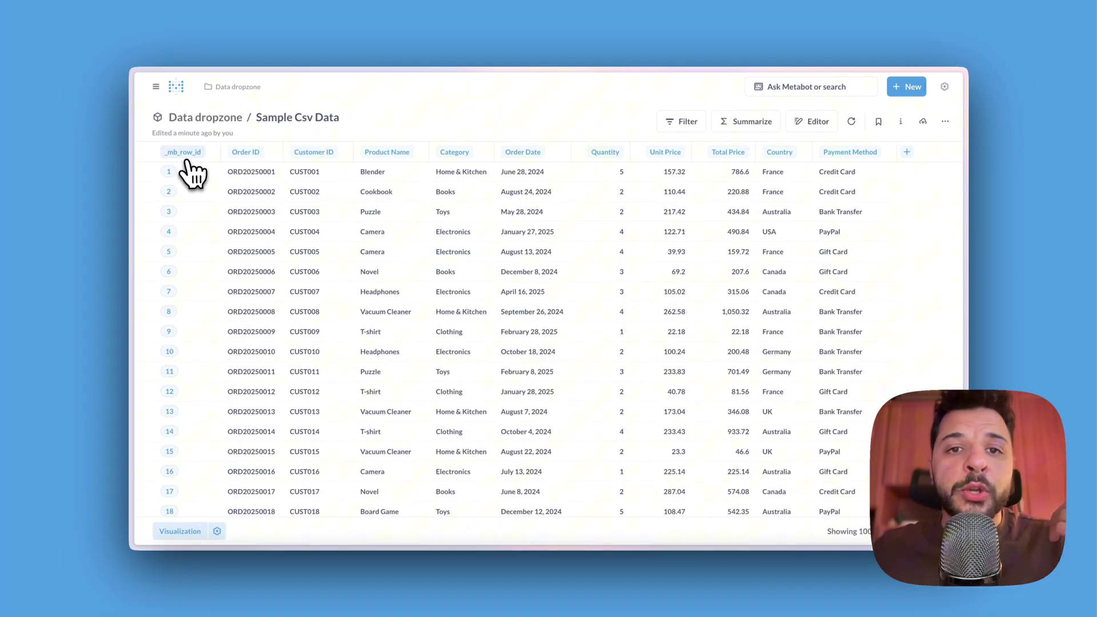
mouse_move(187, 159)
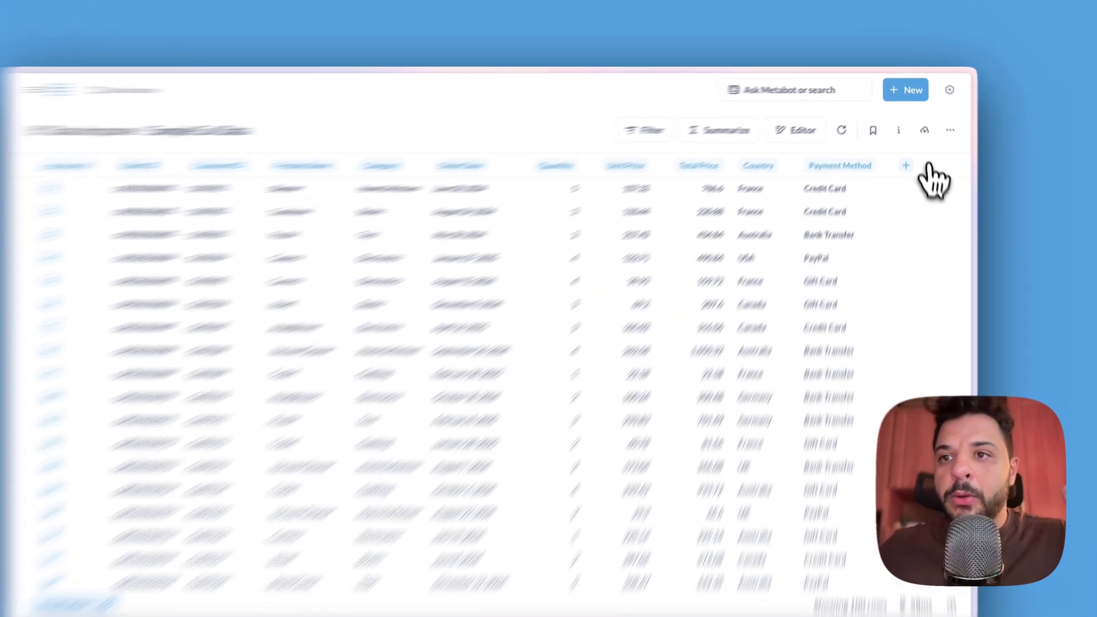
Step: Edit the model metadata so Order Date's column type is Creation date, and save
left_click(945, 121)
left_click(957, 317)
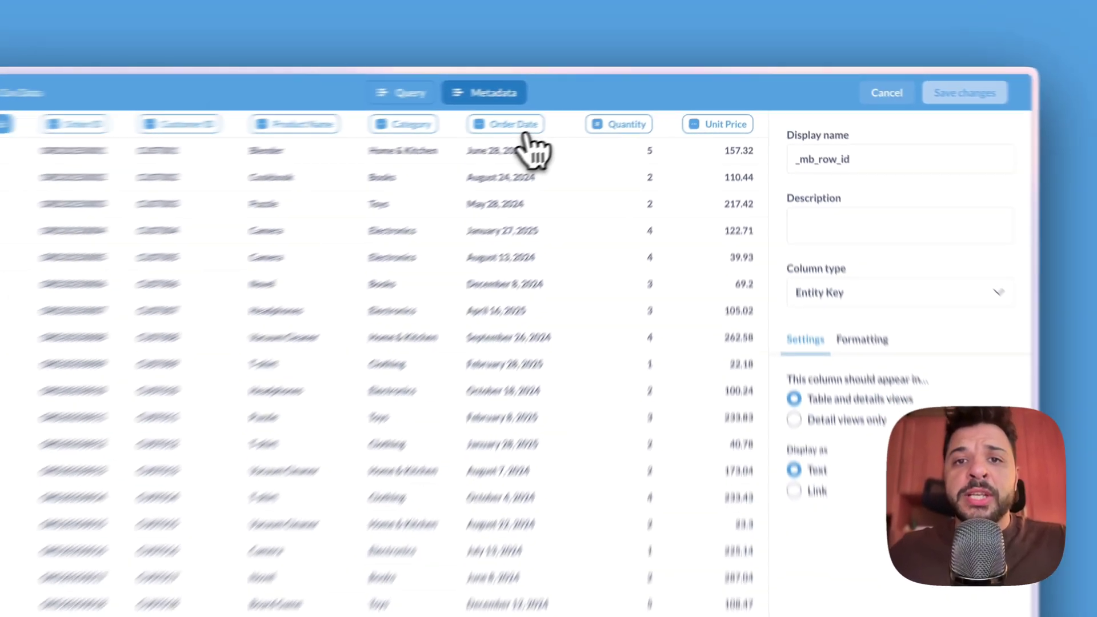
left_click(215, 157)
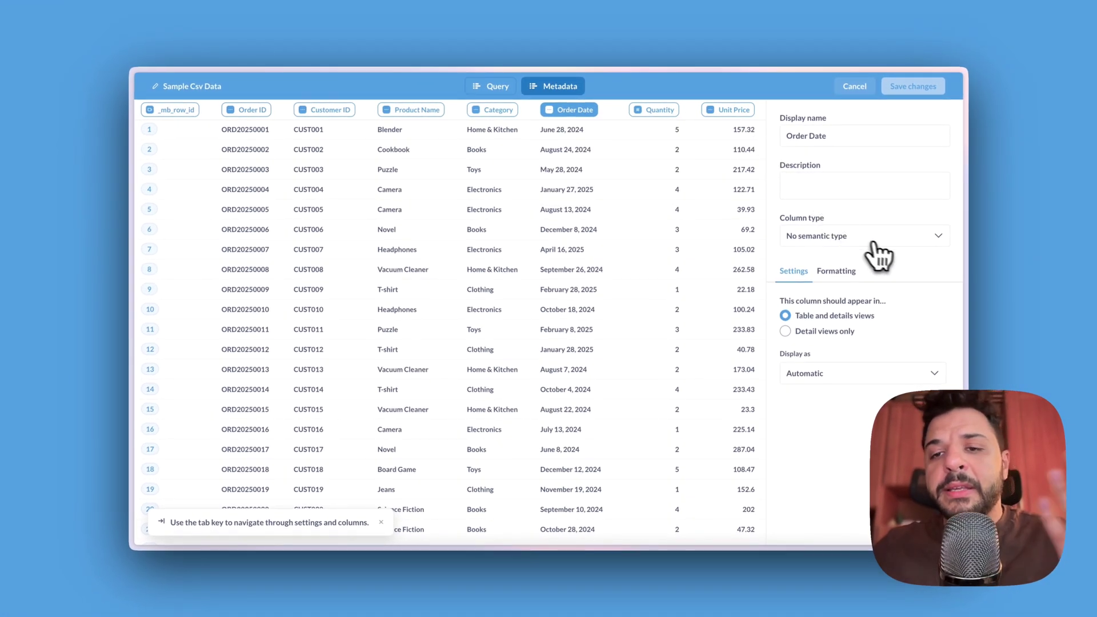
left_click(889, 236)
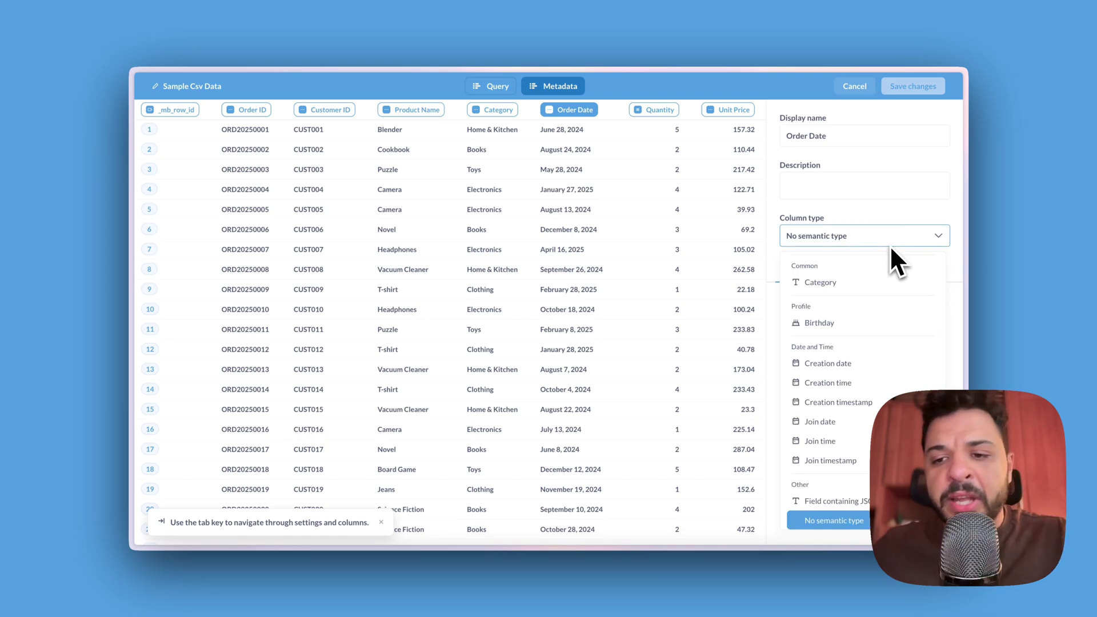
left_click(885, 363)
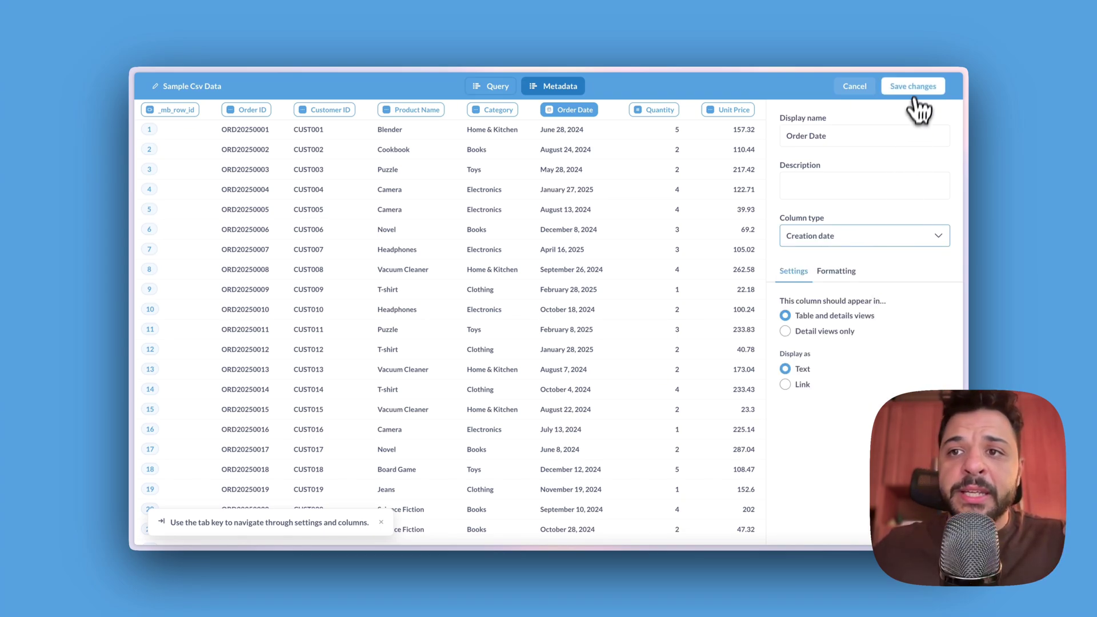
left_click(914, 88)
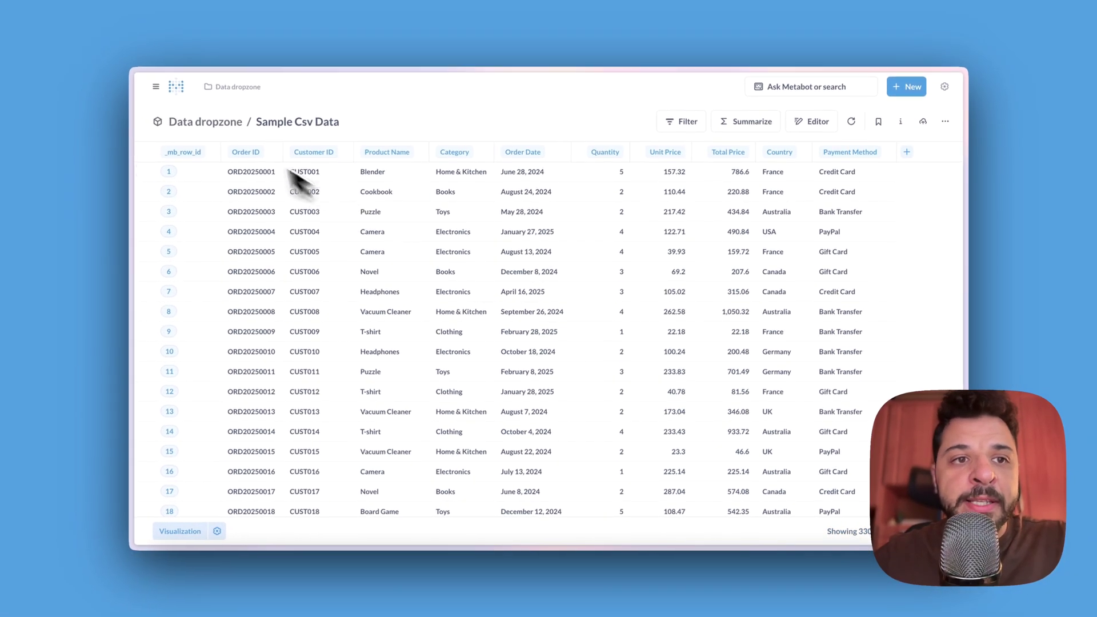
Step: Back in Data dropzone, upload Smaple-csv-data-extra.csv
left_click(206, 121)
left_click(824, 129)
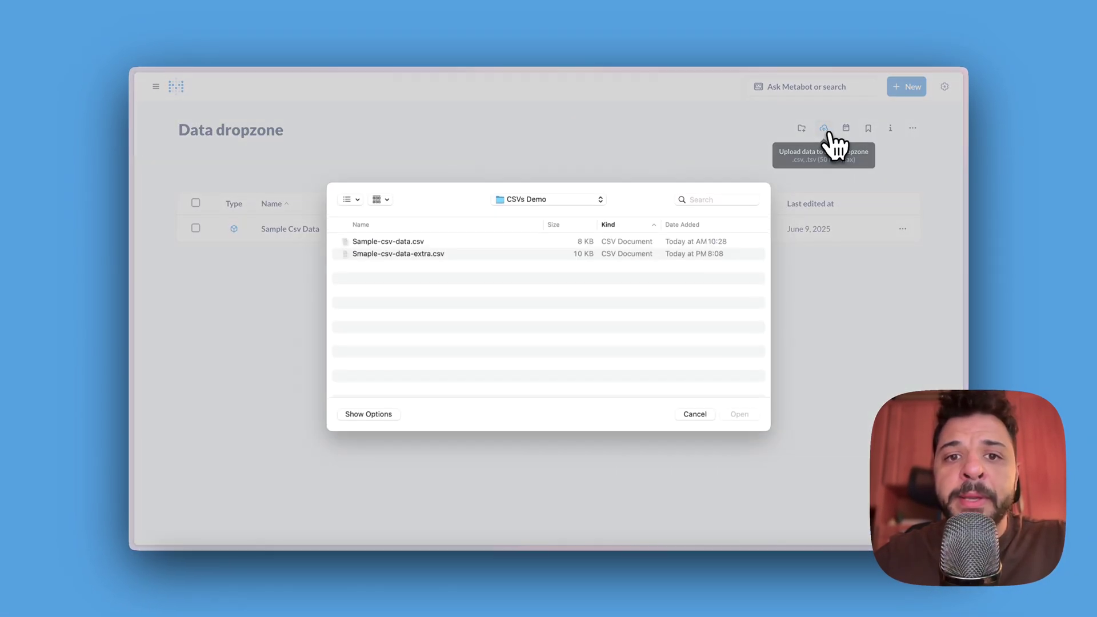
left_click(394, 255)
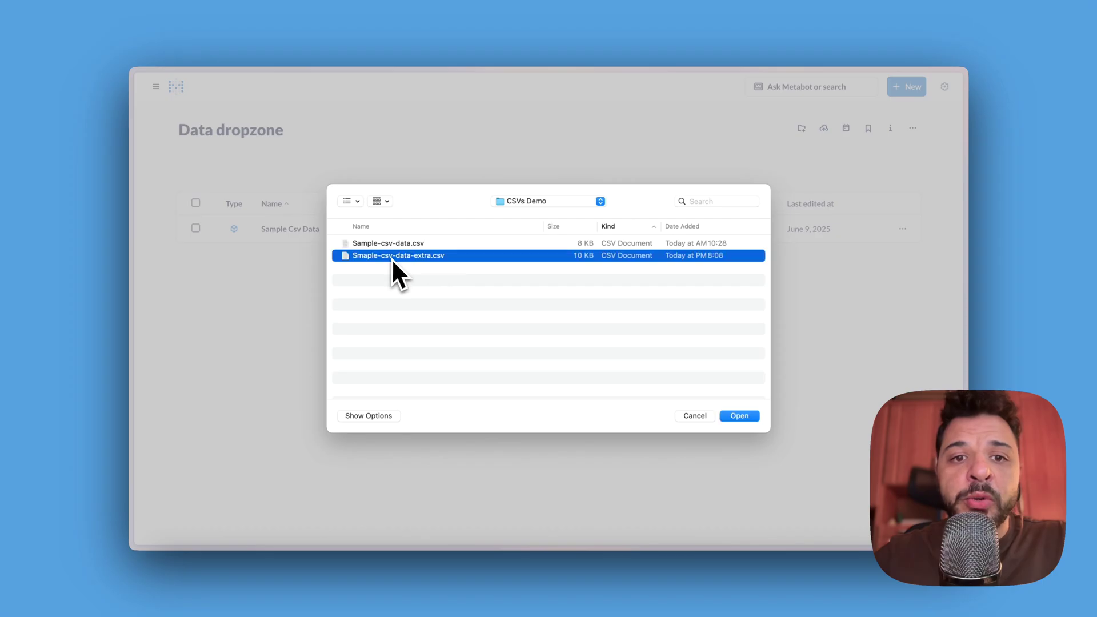
left_click(746, 420)
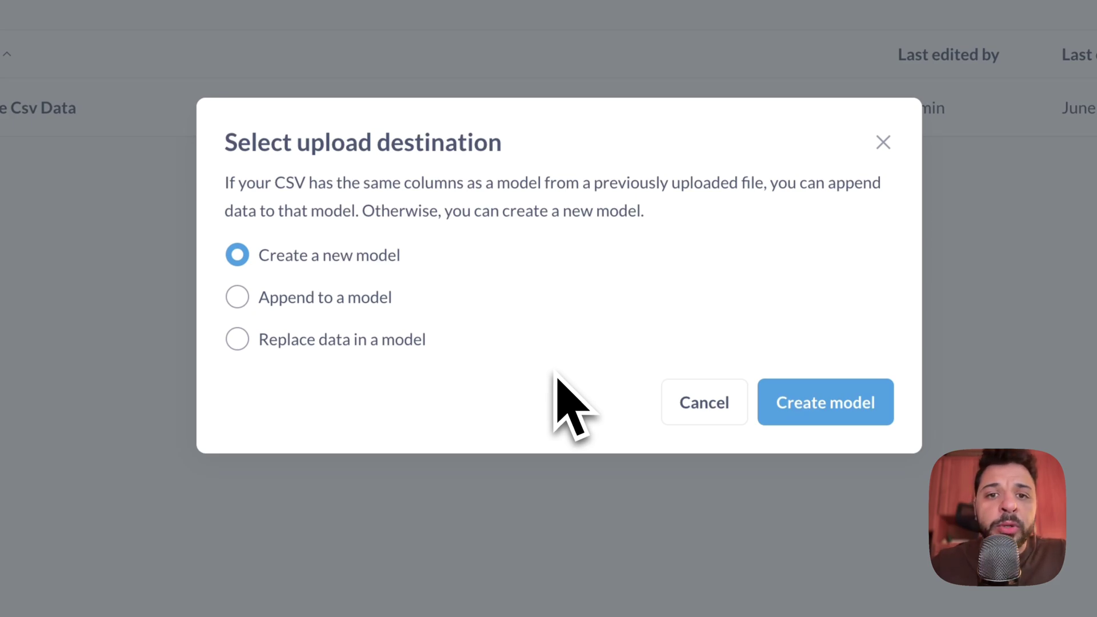
Step: Choose Append to a model and append the rows to Sample Csv Data
left_click(336, 298)
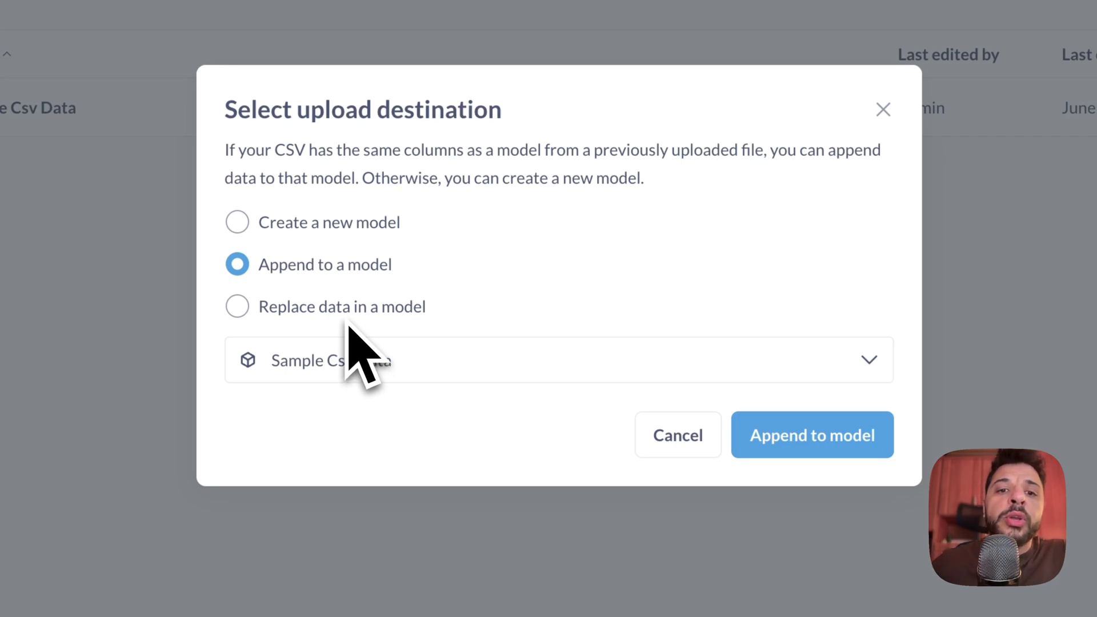
left_click(347, 323)
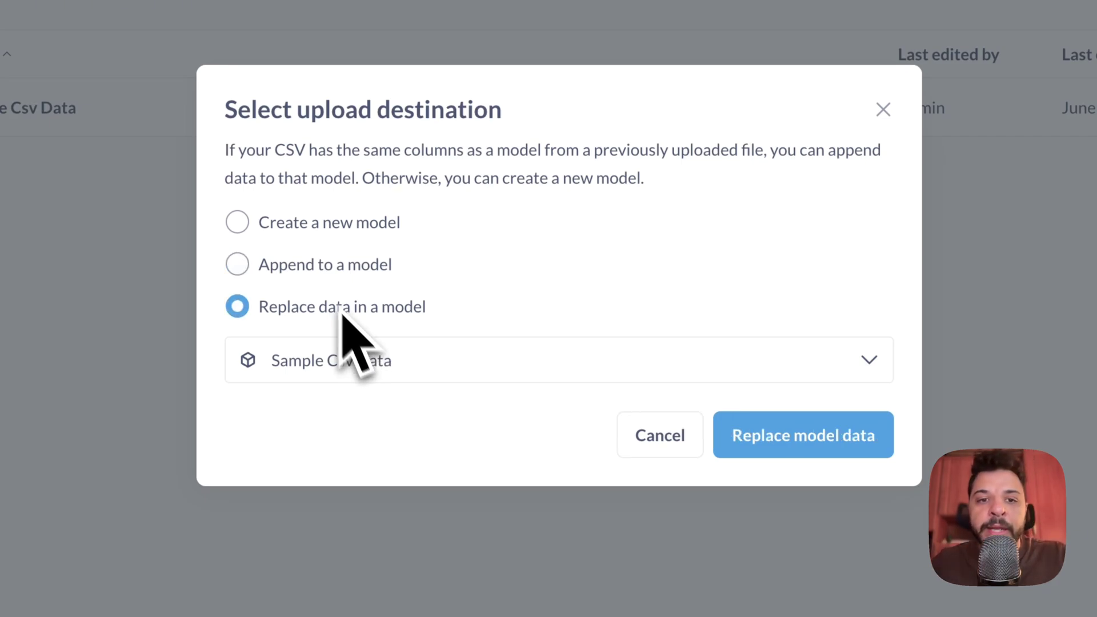
left_click(318, 270)
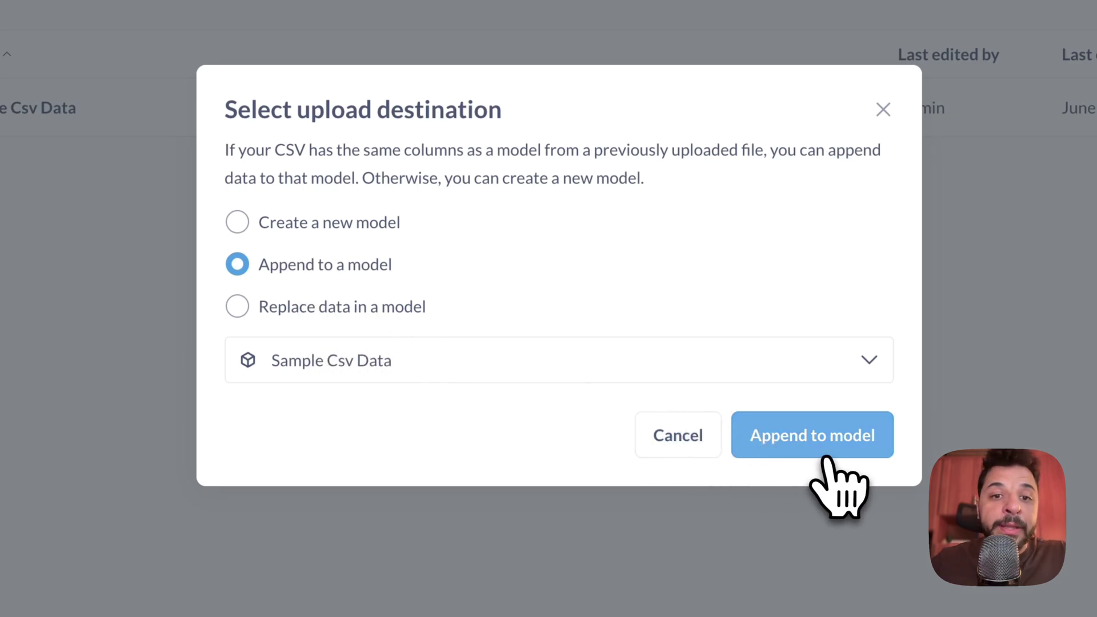
left_click(836, 472)
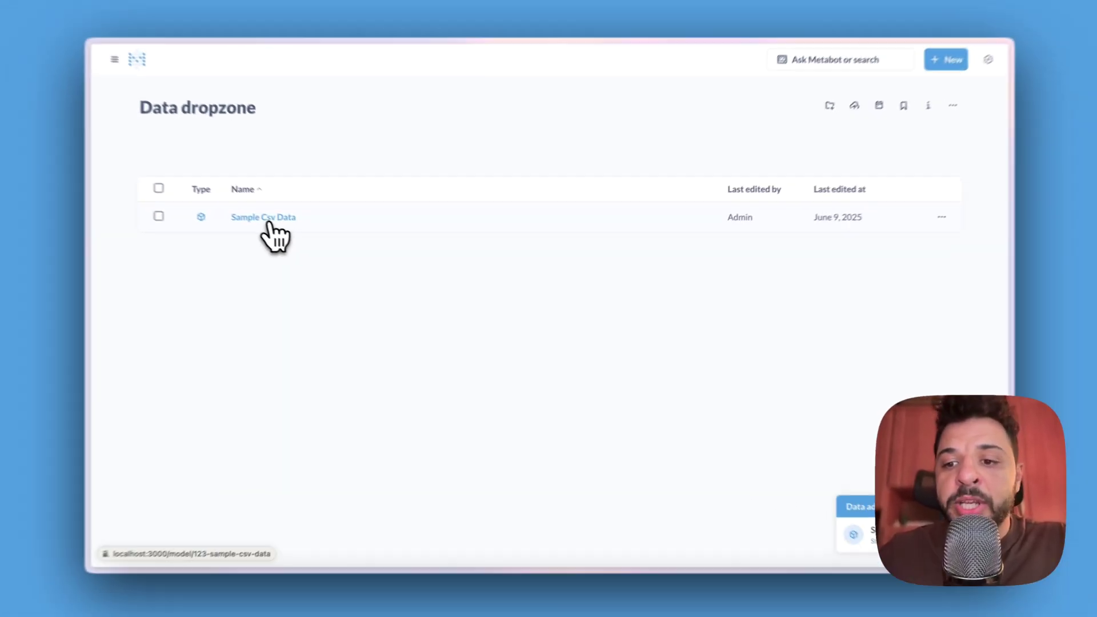
left_click(69, 131)
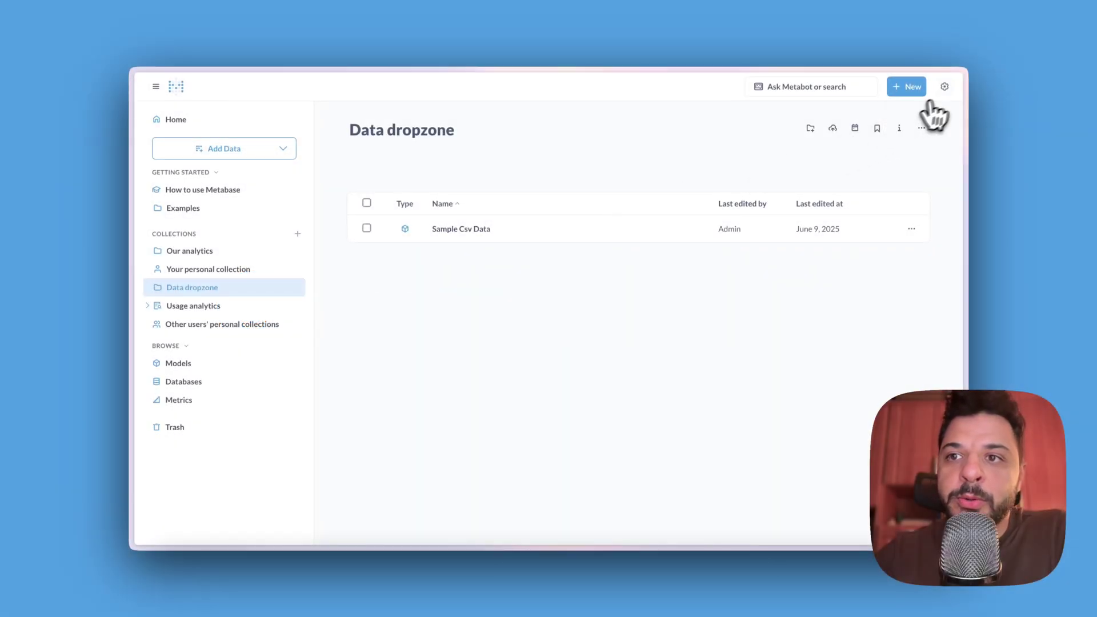
Step: Go to Admin Permissions and view the PostgreSQL database's permissions
left_click(945, 87)
left_click(923, 137)
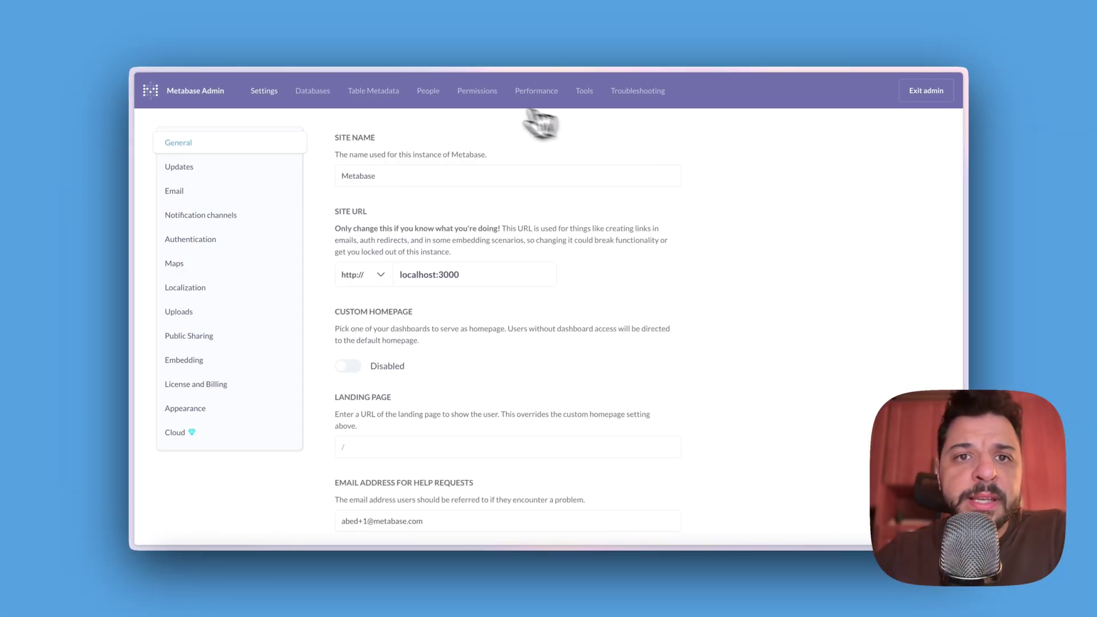
left_click(472, 93)
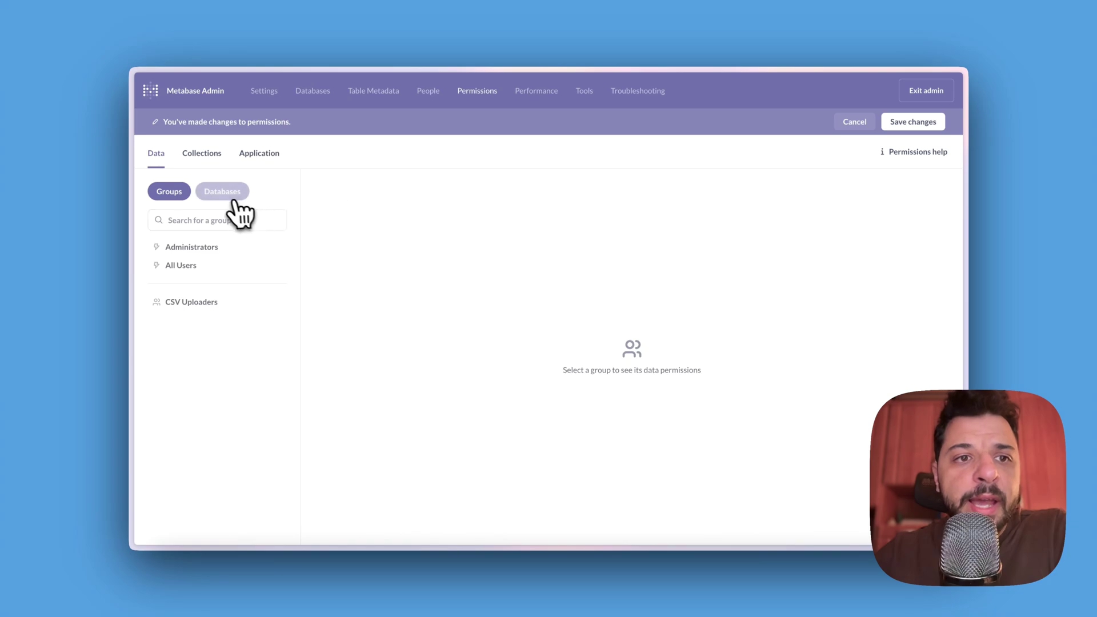
left_click(225, 196)
left_click(236, 248)
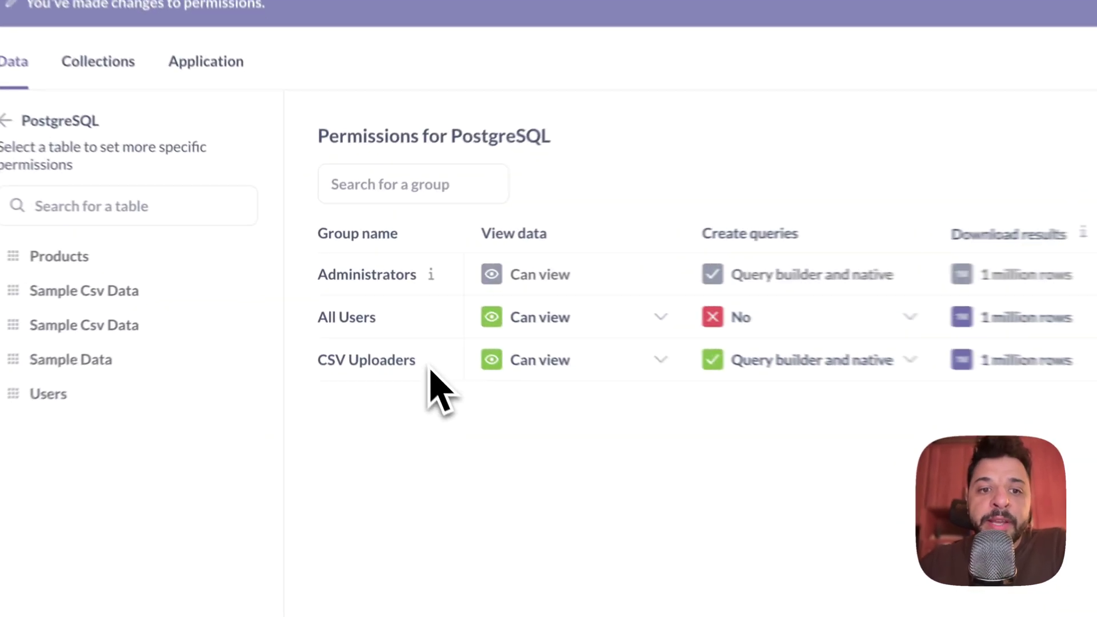
Step: Give CSV Uploaders query builder and native Create queries access, then save and confirm
left_click_drag(372, 313, 319, 311)
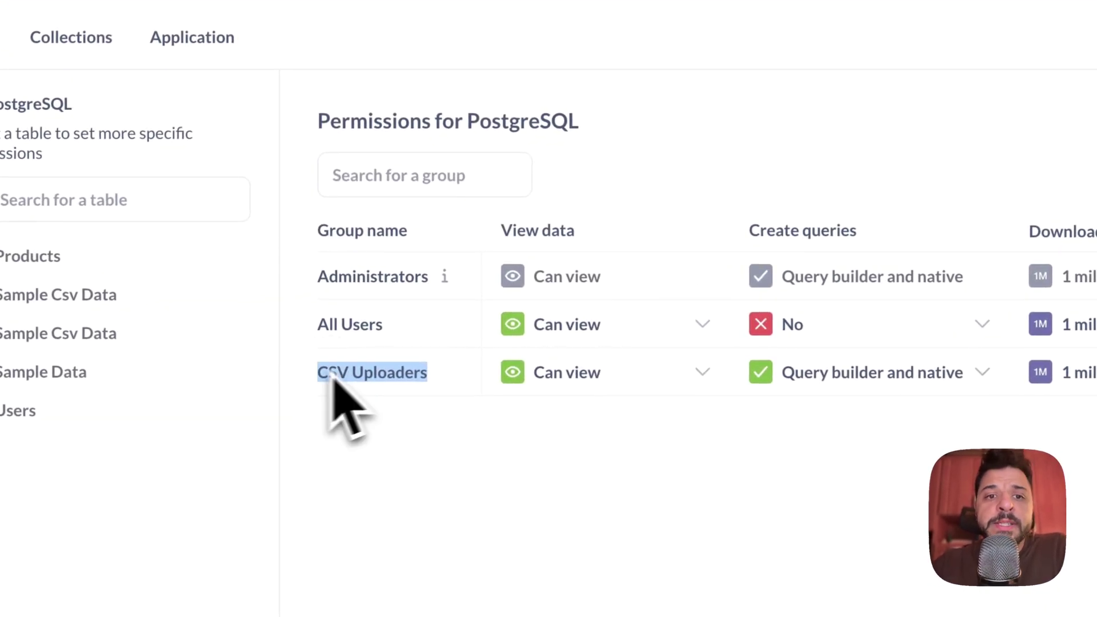
left_click_drag(574, 231, 501, 232)
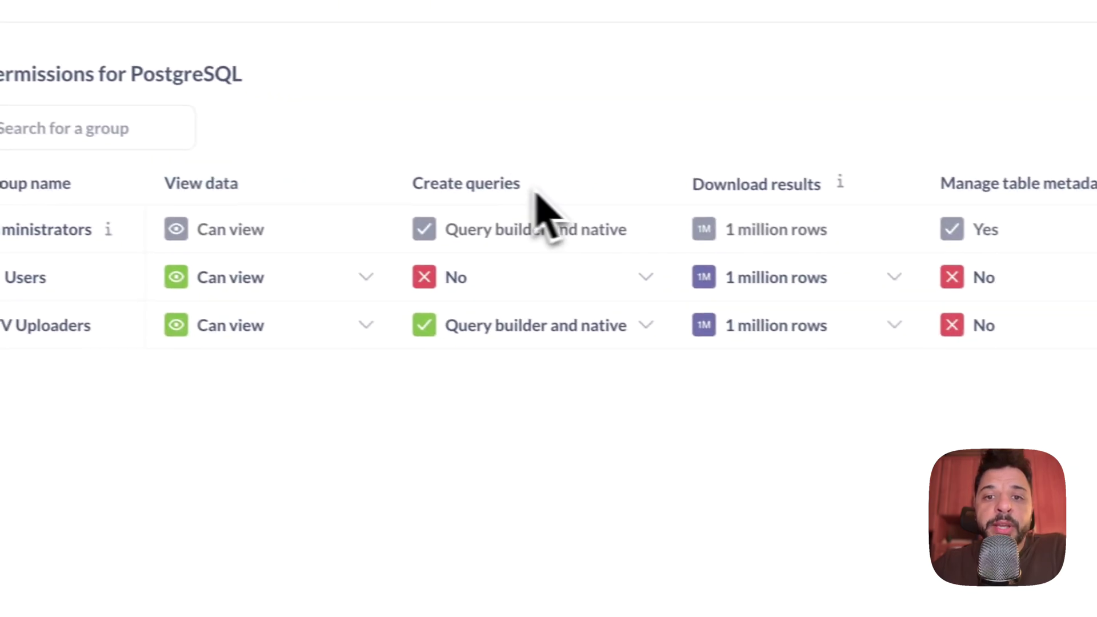
left_click_drag(749, 217, 627, 222)
left_click(823, 256)
left_click(571, 327)
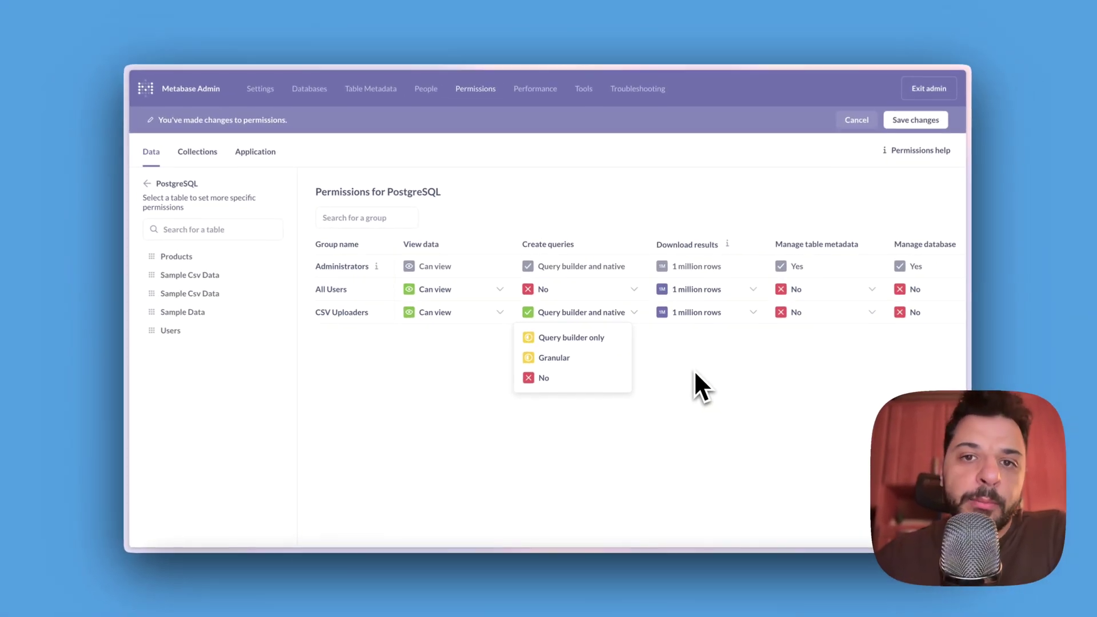
left_click(743, 444)
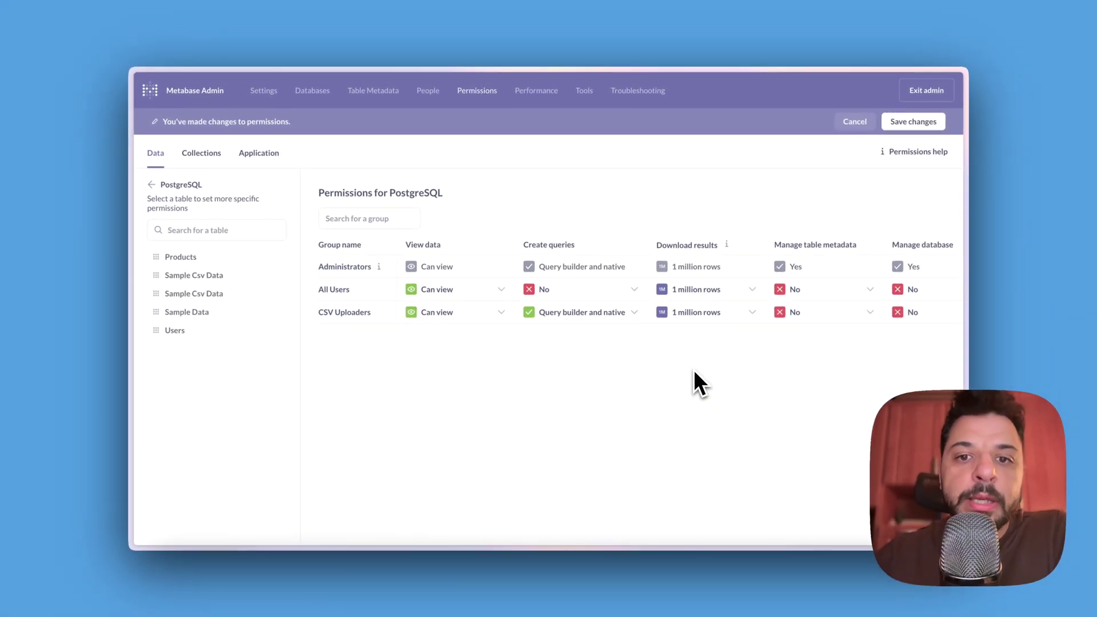
left_click(913, 122)
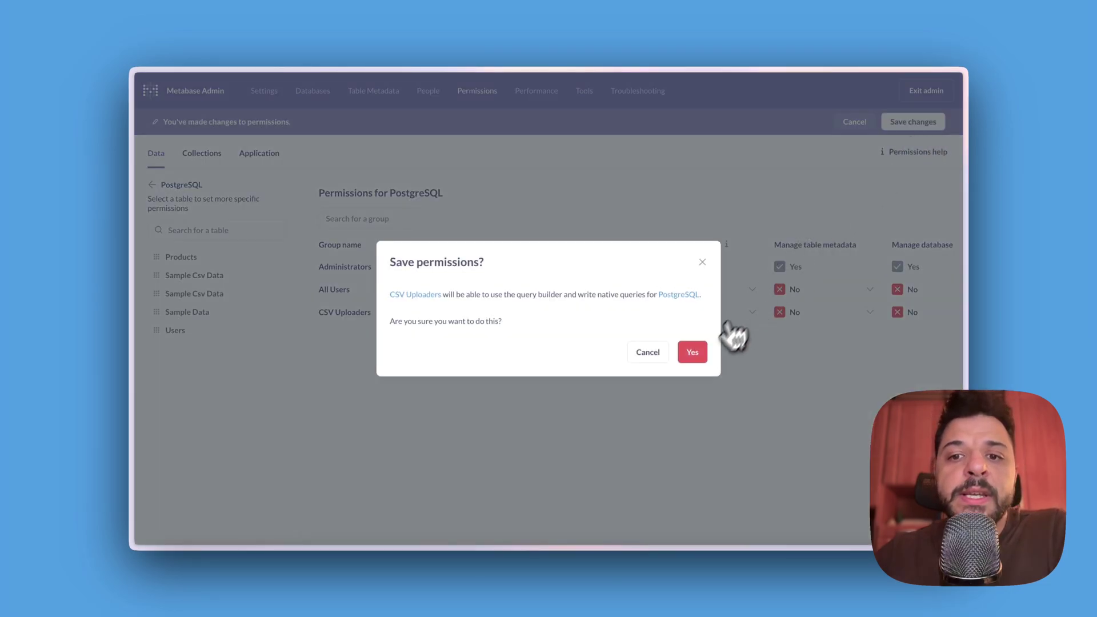
left_click(693, 351)
left_click_drag(371, 286, 326, 284)
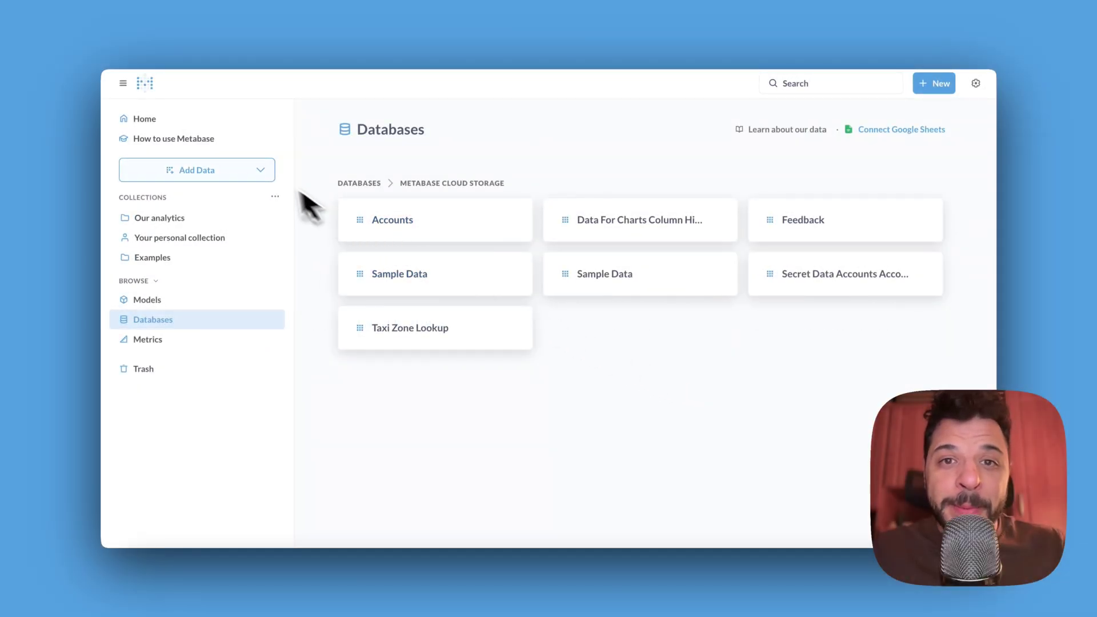
Step: In Connect Google Sheets, paste the Drive folder's sharing link and import the entire folder
left_click(256, 169)
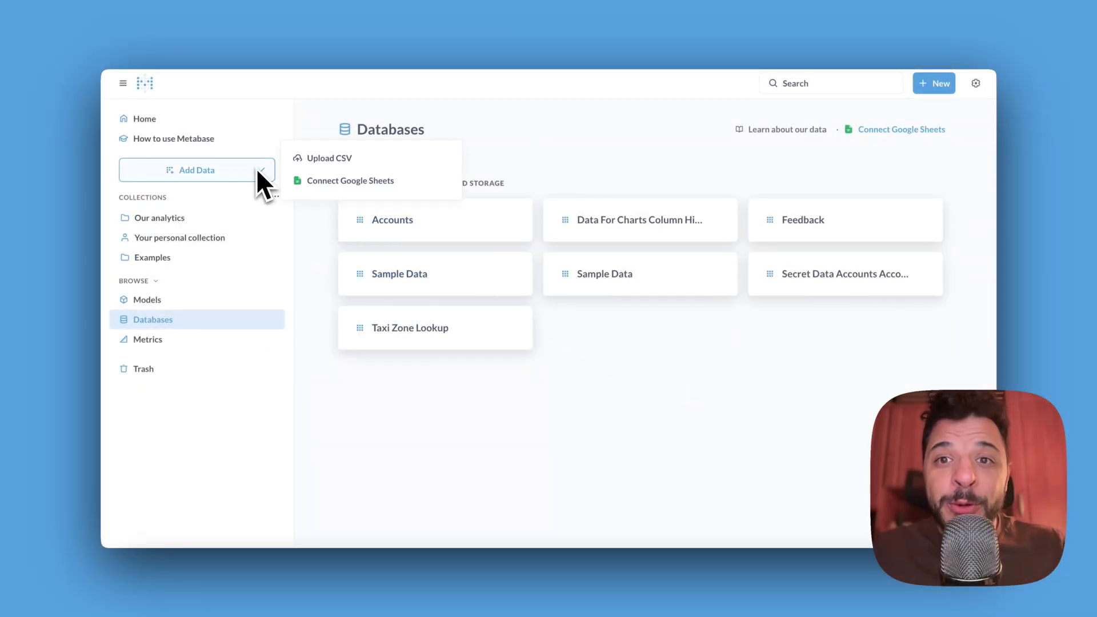
left_click(342, 194)
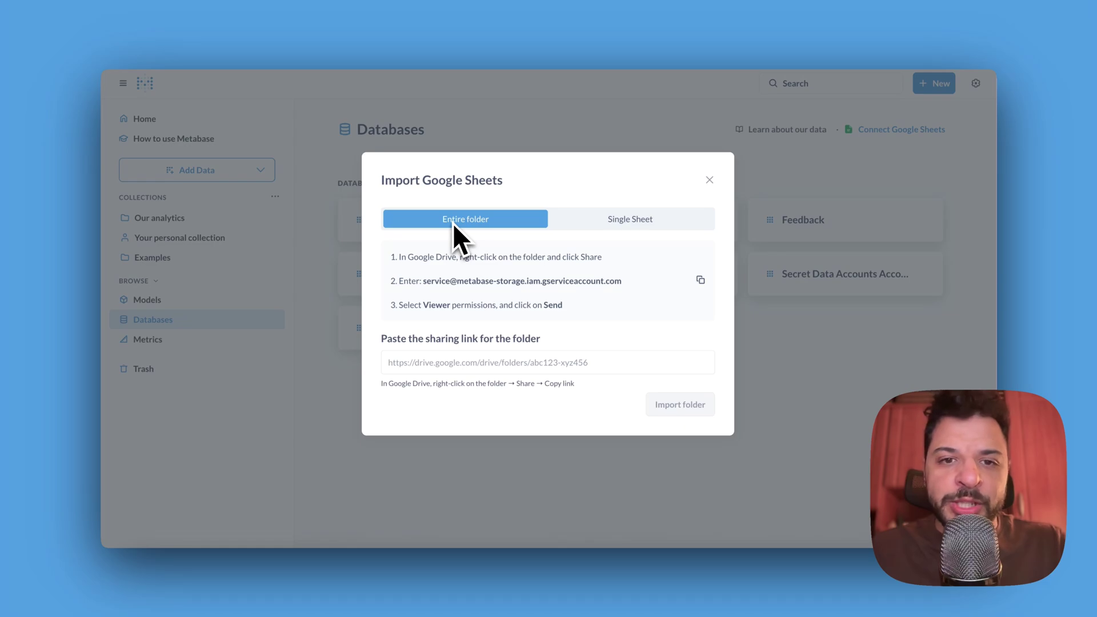
left_click_drag(422, 281, 604, 284)
left_click(604, 282)
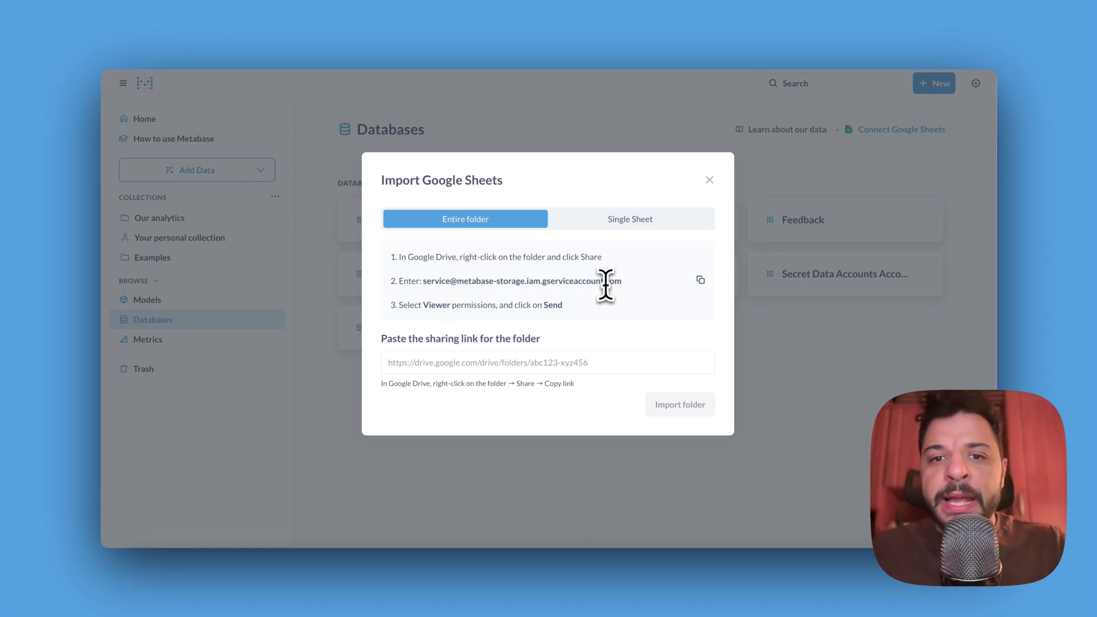
left_click(430, 364)
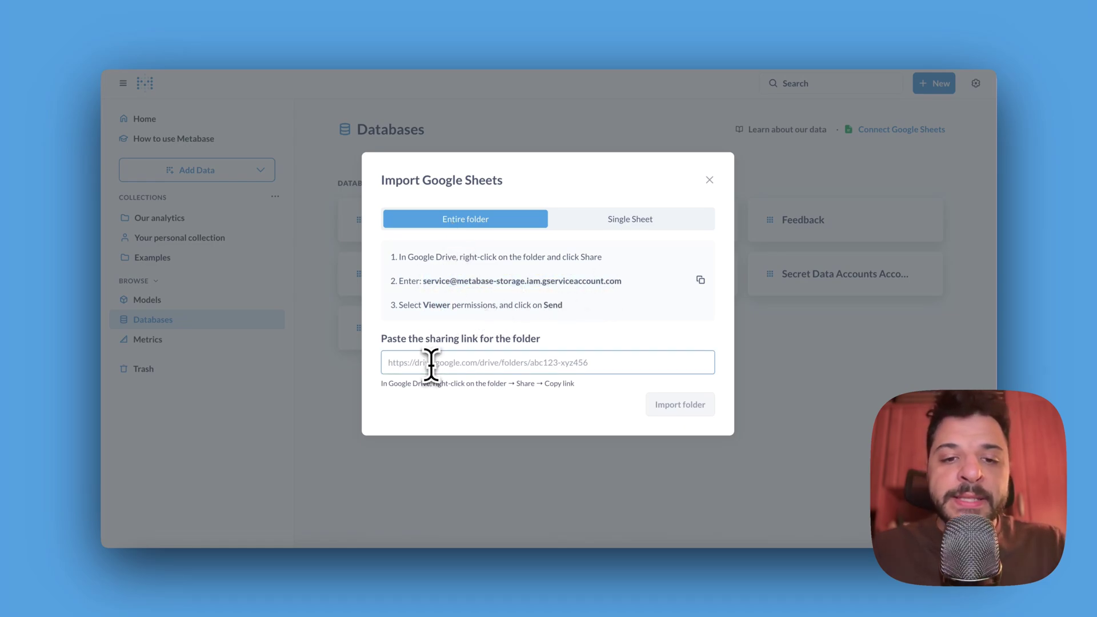
left_click(674, 407)
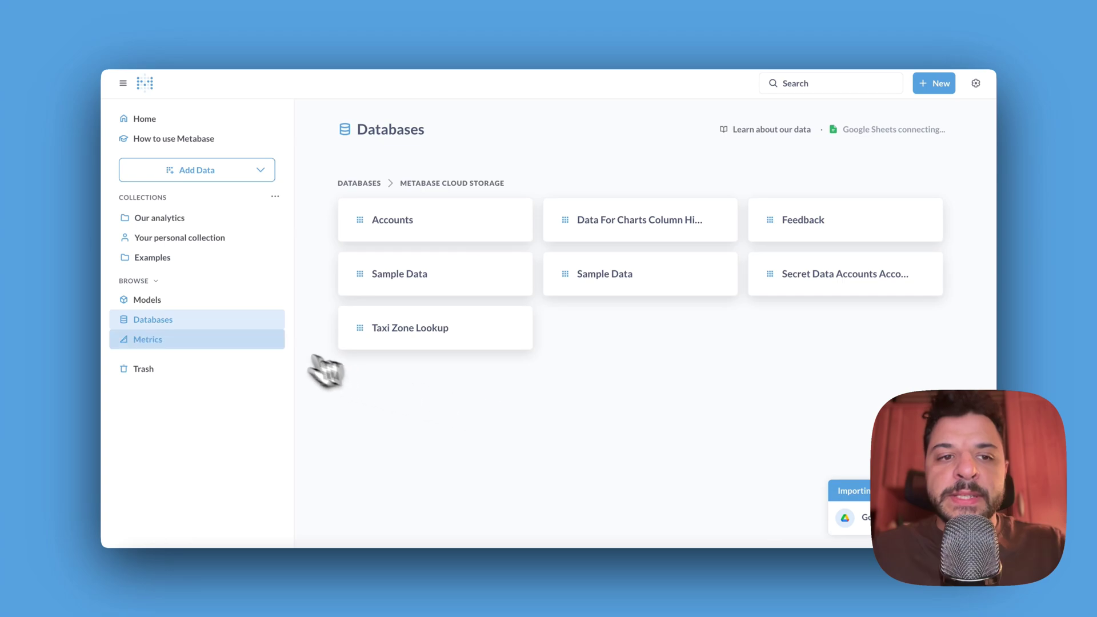
Step: Return to the Databases list showing Metabase Cloud Storage and Sample Database
left_click(247, 321)
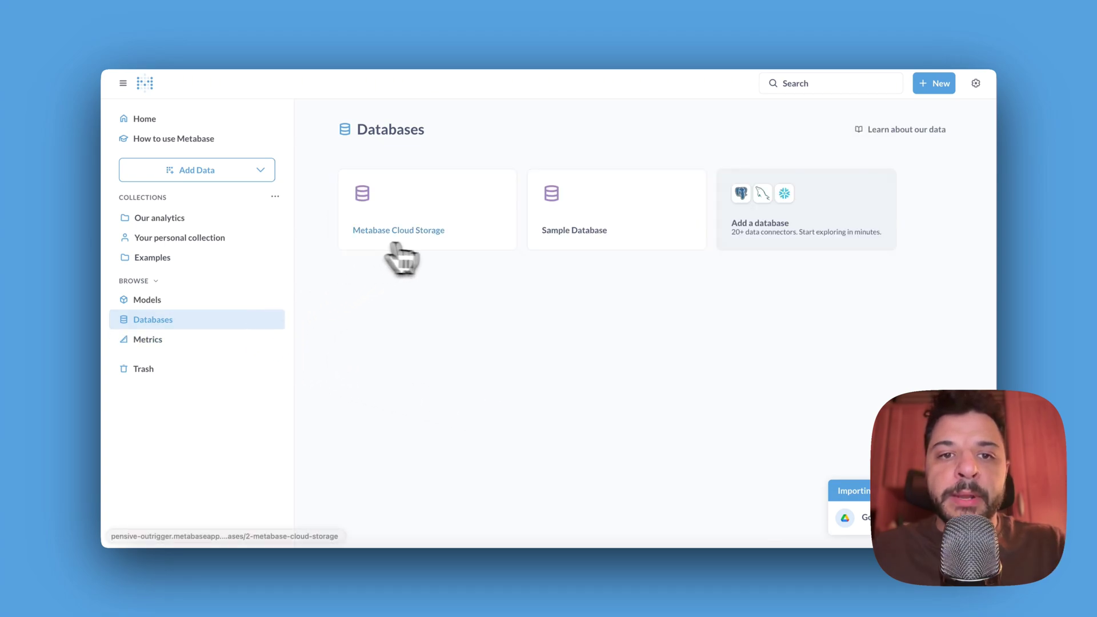